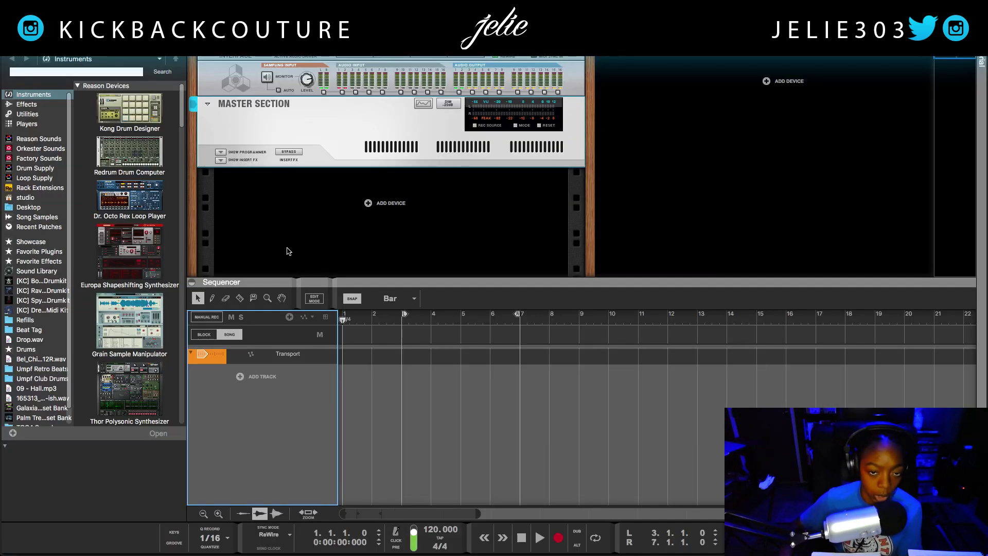
# Step: Drag the sequencer divider to the bottom so the empty device rack fills Reason's window
pyautogui.click(245, 213)
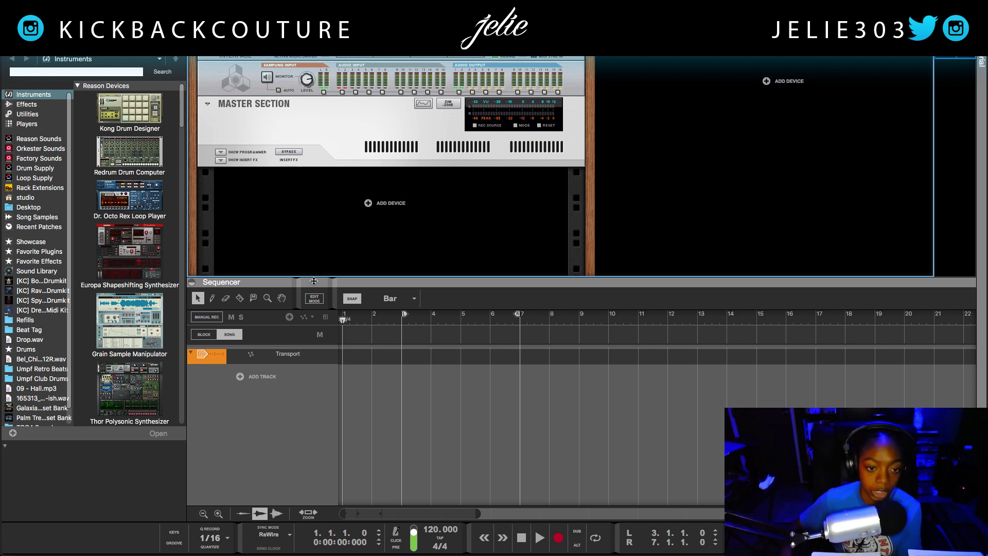
pyautogui.moveTo(314, 281); pyautogui.dragTo(306, 553)
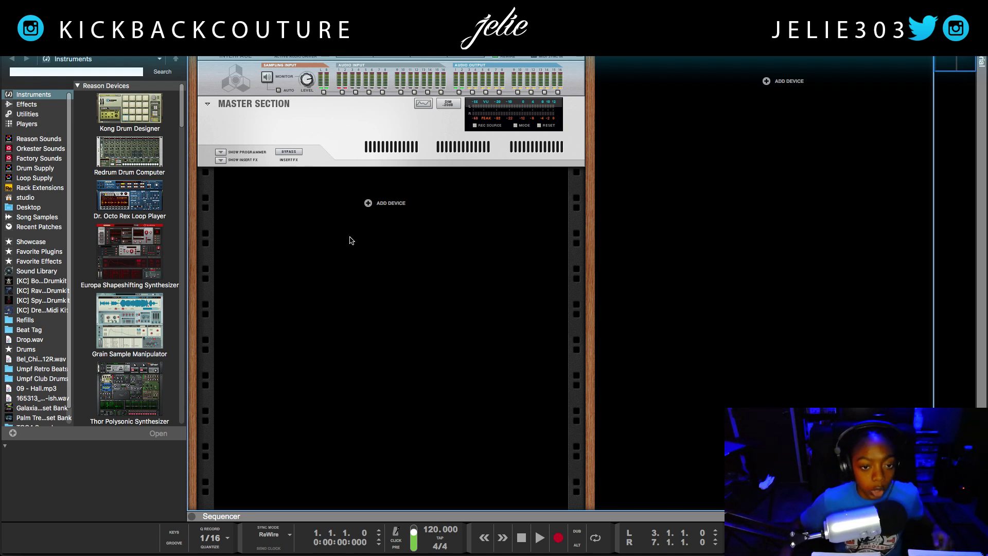
# Step: Add a Europa synth to the empty rack, with an ID8 Instrument Device below it
pyautogui.click(118, 248)
pyautogui.moveTo(118, 247); pyautogui.dragTo(348, 259)
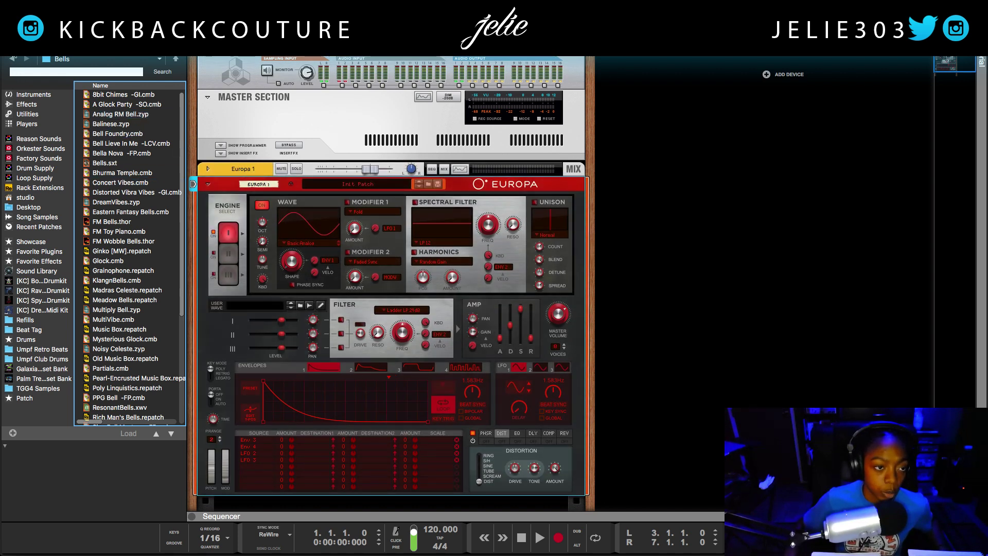
pyautogui.click(13, 59)
pyautogui.scroll(-3, 129, 231)
pyautogui.scroll(-3, 413, 359)
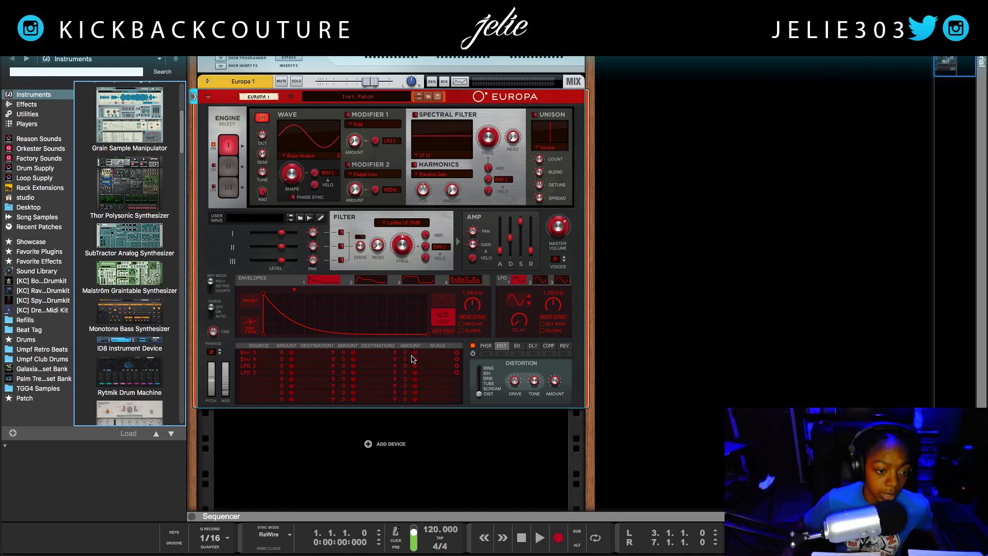
pyautogui.moveTo(129, 343); pyautogui.dragTo(288, 381)
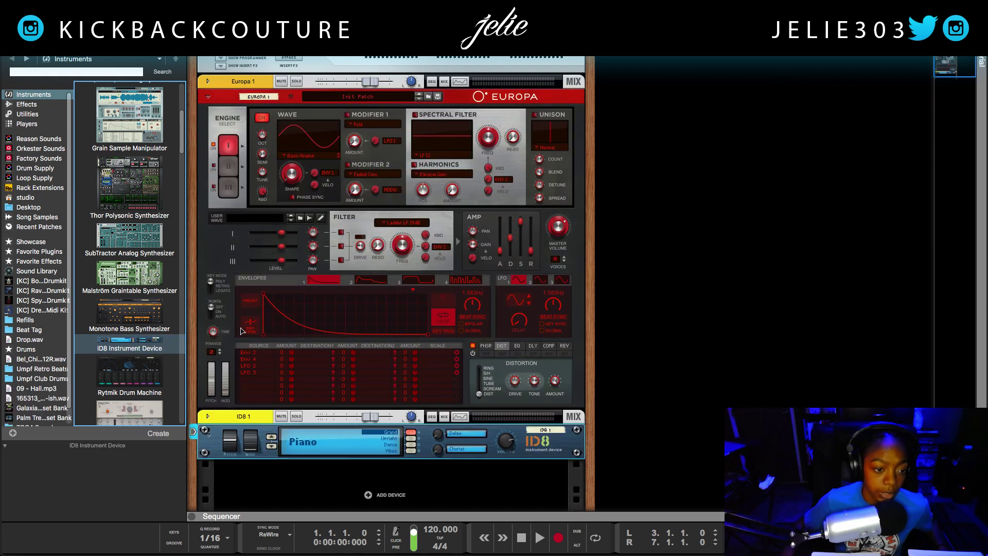
pyautogui.moveTo(288, 432); pyautogui.dragTo(288, 432)
# Step: Place Klang Tuned Percussion below ID8 and hide the device browser
pyautogui.scroll(-3, 145, 320)
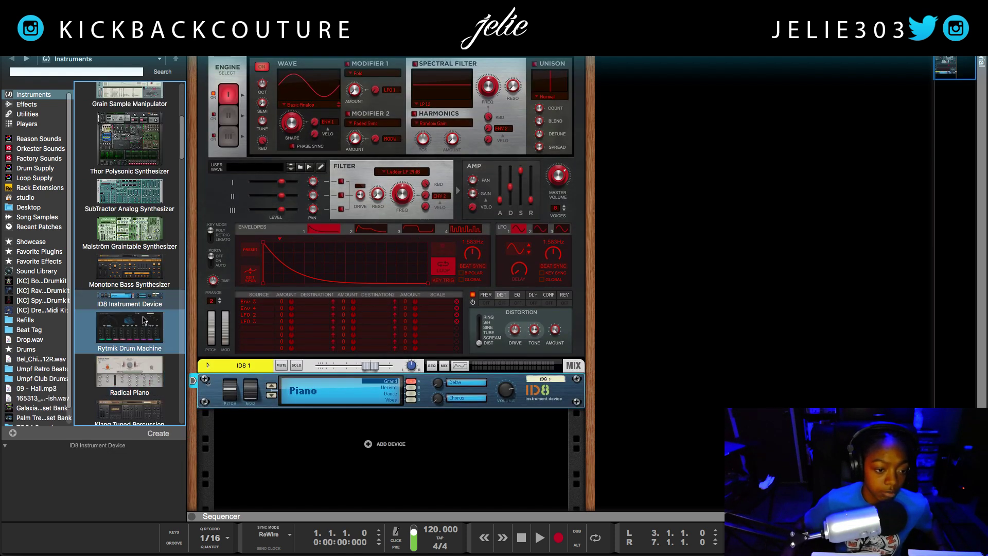
pyautogui.moveTo(129, 391); pyautogui.dragTo(311, 389)
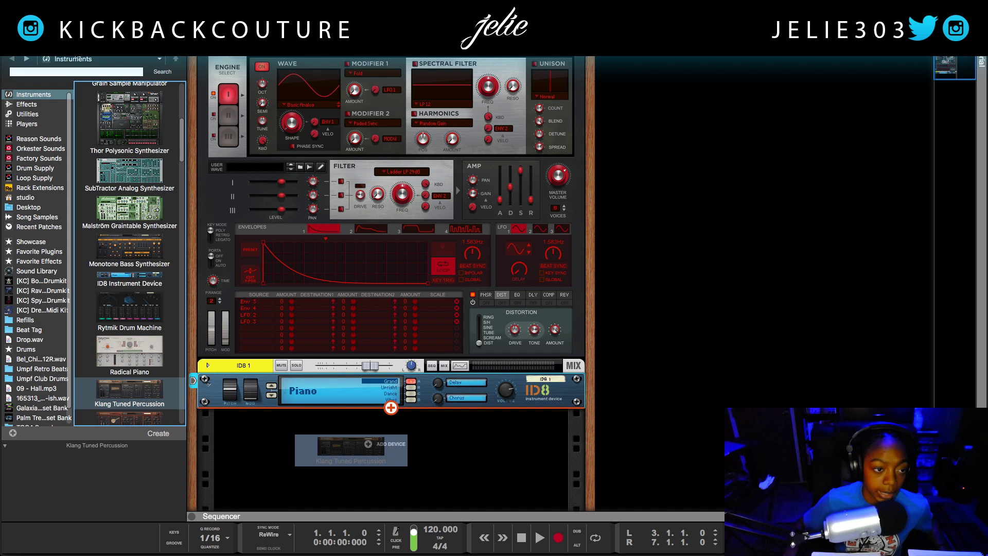
pyautogui.moveTo(349, 447); pyautogui.dragTo(349, 448)
pyautogui.press('F3')
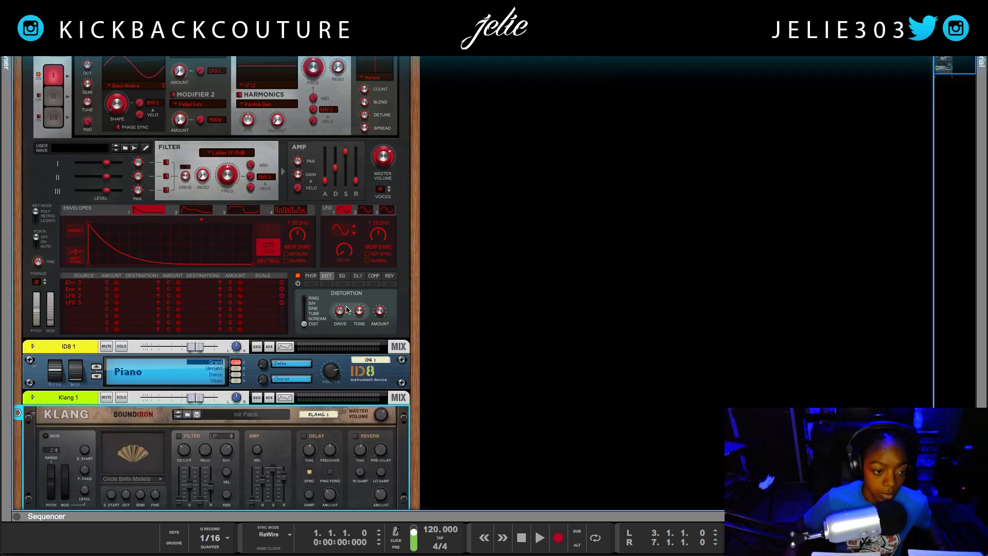
pyautogui.scroll(5, 581, 349)
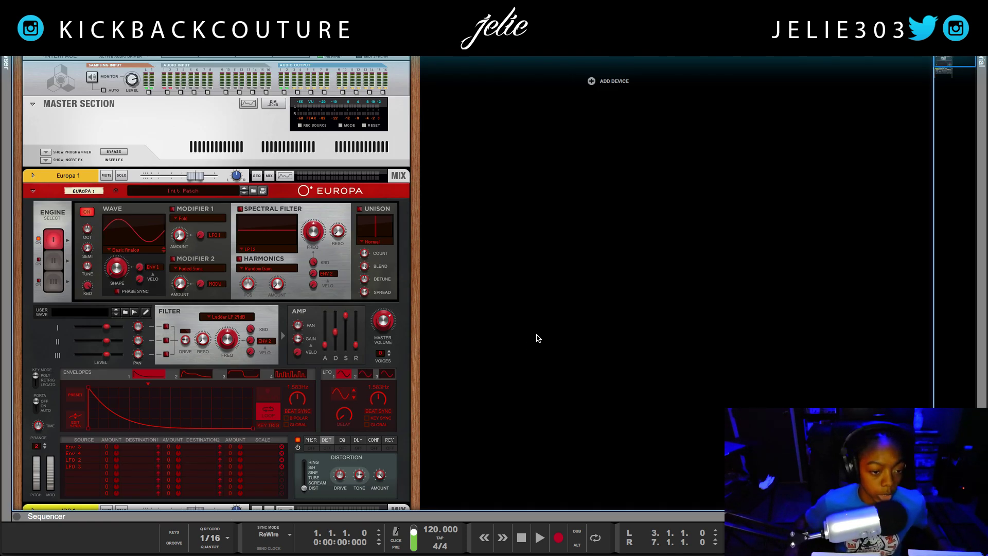
# Step: Flip the rack and cable Europa 1's Direct Out to Audio I/O outputs 1/2
pyautogui.press('Tab')
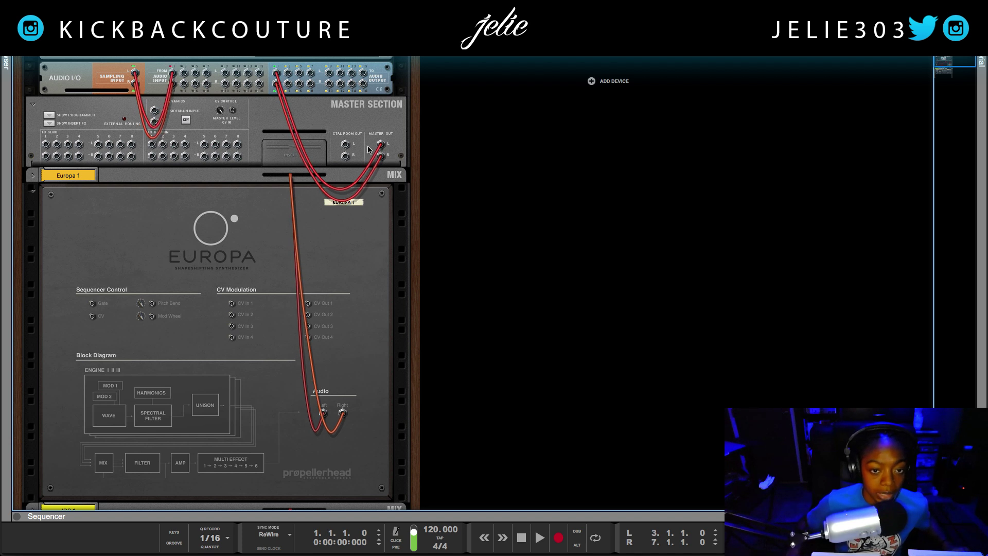
pyautogui.click(380, 159)
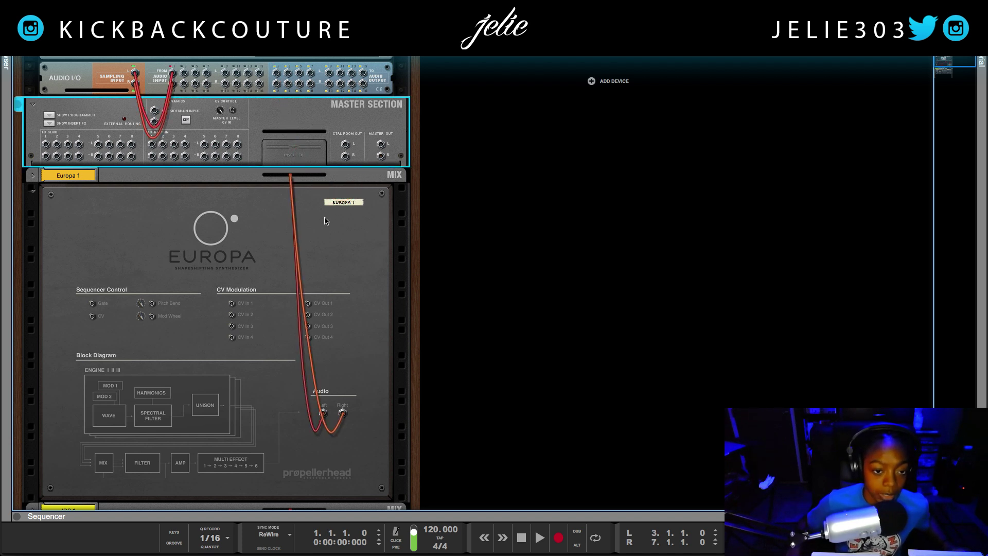
pyautogui.click(33, 175)
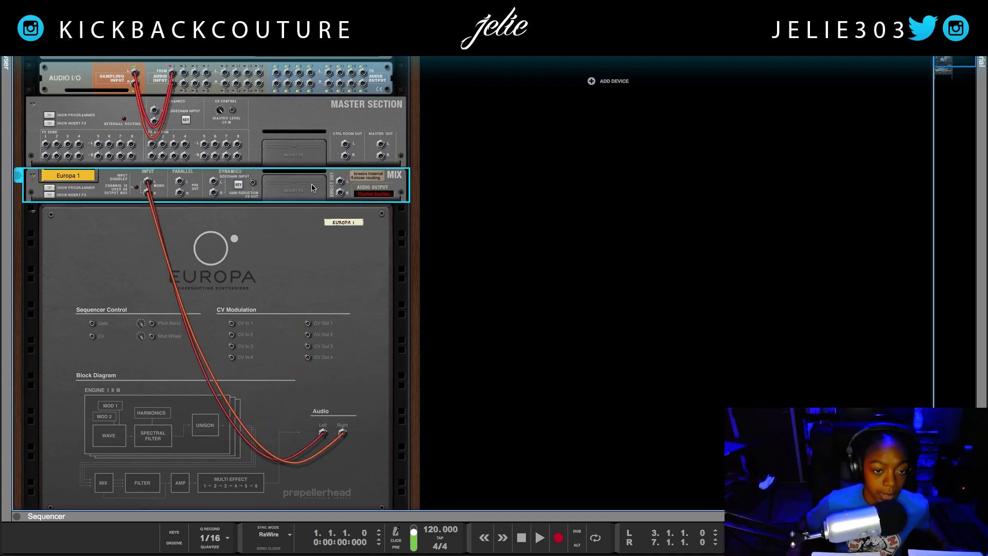
pyautogui.moveTo(339, 181); pyautogui.dragTo(277, 77)
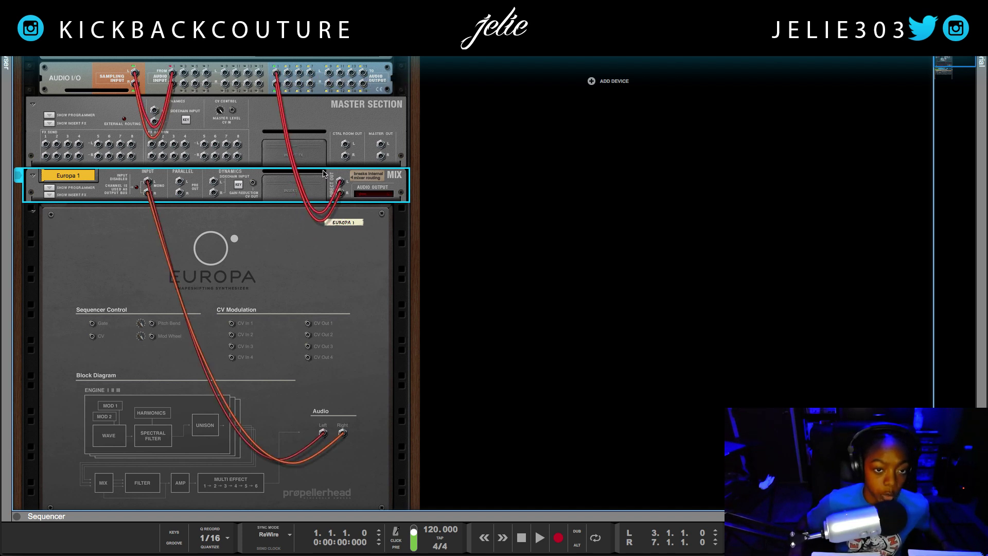
pyautogui.click(378, 83)
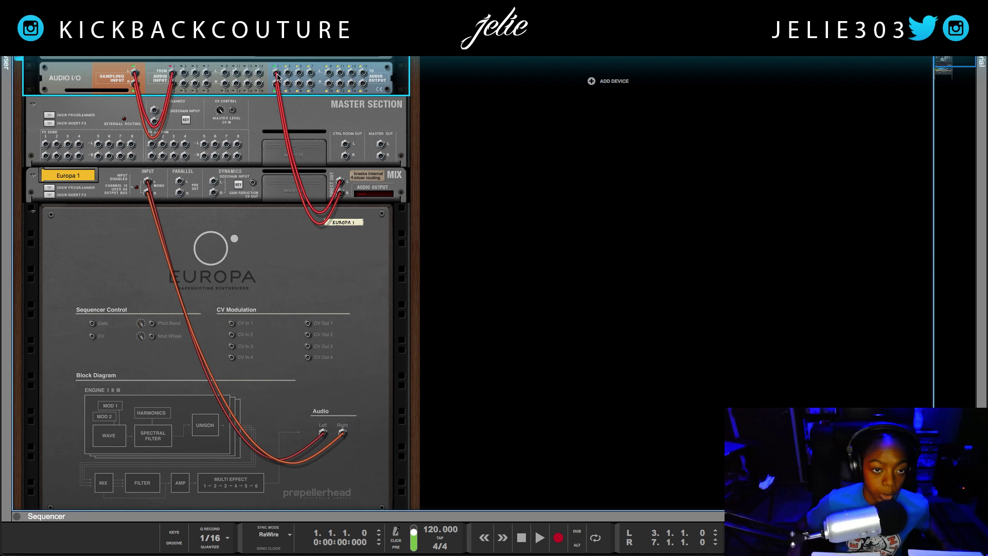
pyautogui.scroll(-4, 263, 248)
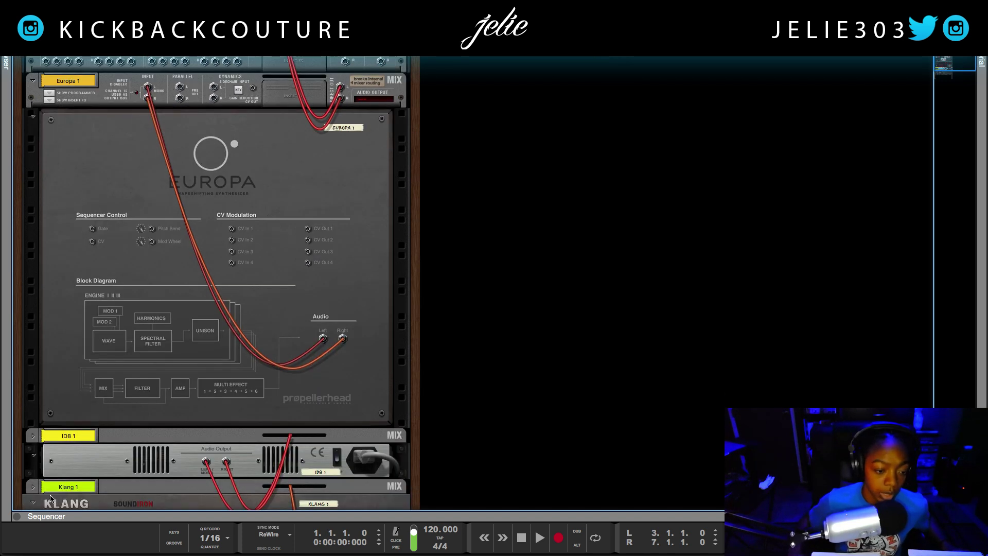
# Step: Route the ID8 1 and Klang 1 channels' Direct Outs to Audio I/O, then flip the rack front
pyautogui.click(32, 435)
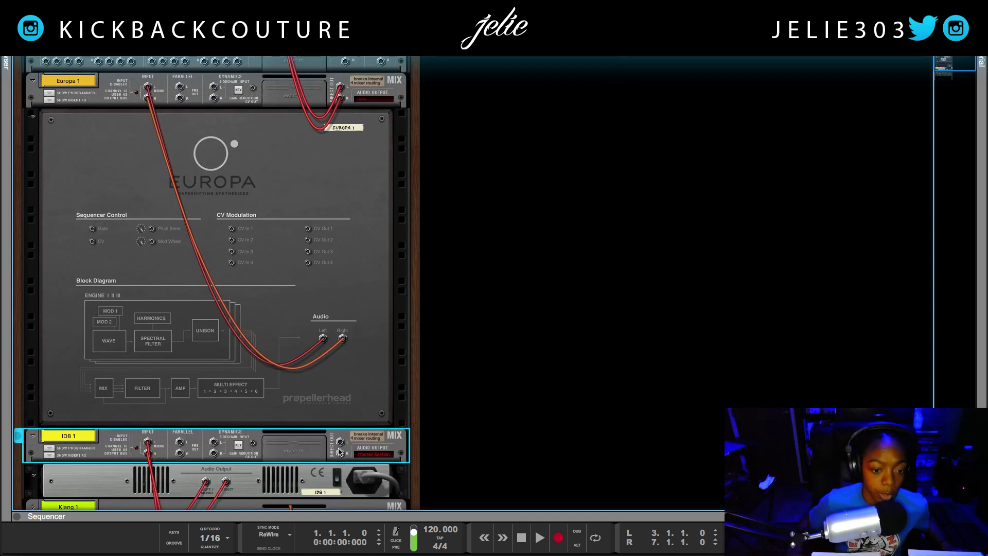
pyautogui.scroll(1, 26, 440)
pyautogui.scroll(3, 300, 420)
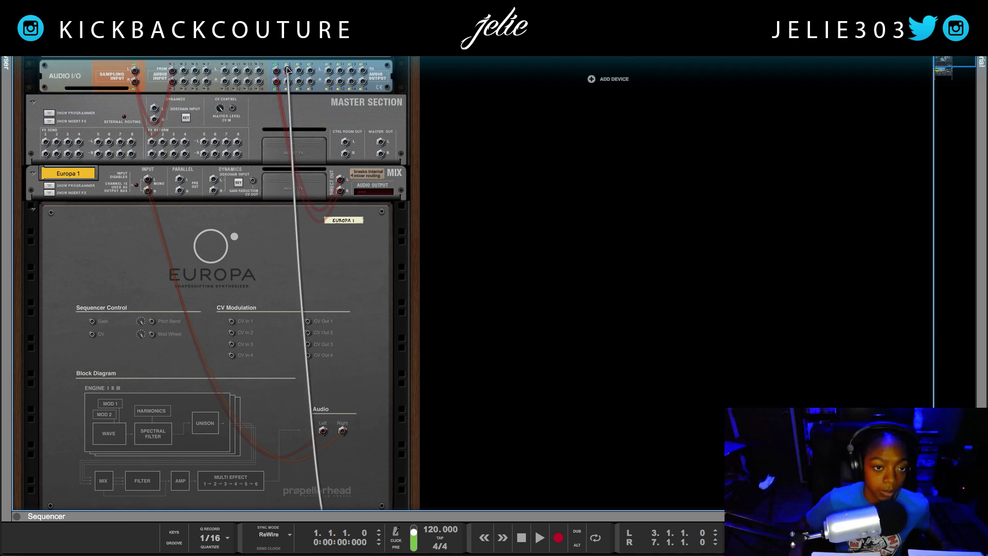
pyautogui.scroll(-7, 300, 419)
pyautogui.scroll(-4, 300, 419)
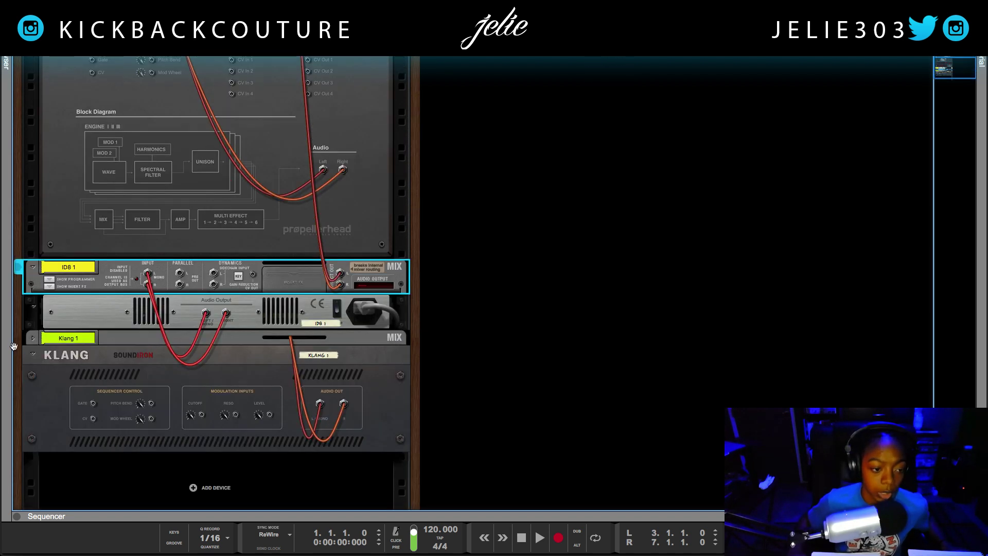
pyautogui.click(34, 342)
pyautogui.click(33, 339)
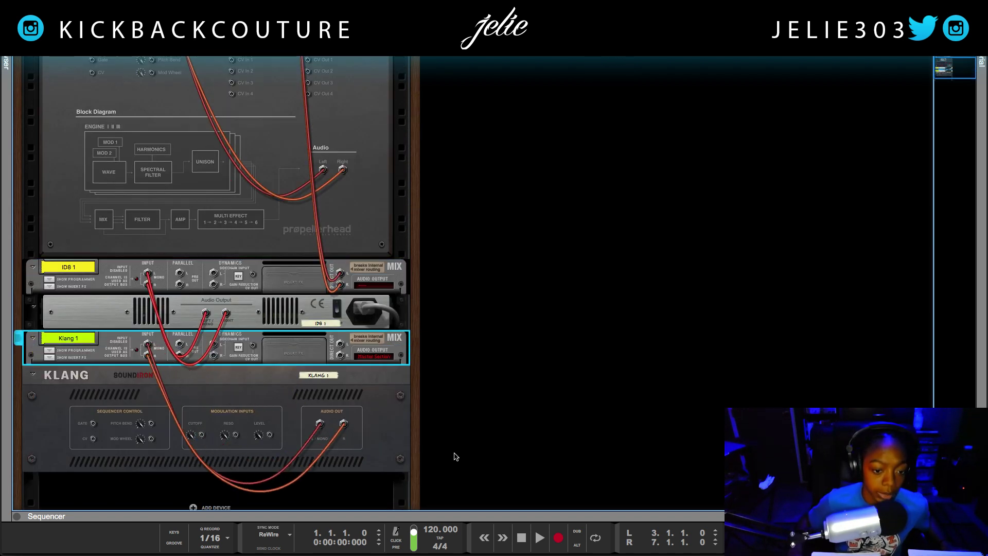
pyautogui.scroll(10, 288, 335)
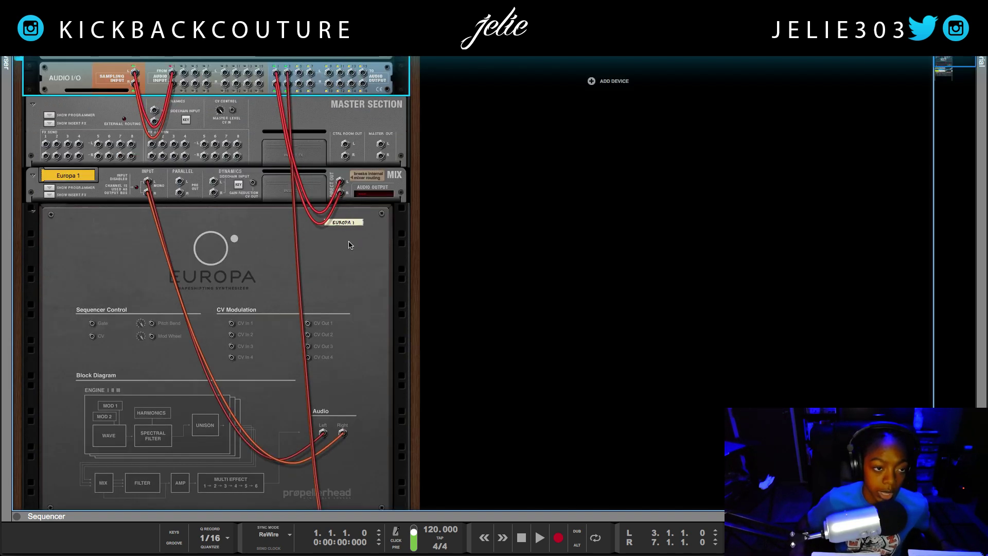
pyautogui.scroll(-11, 354, 390)
pyautogui.moveTo(341, 315); pyautogui.dragTo(299, 72)
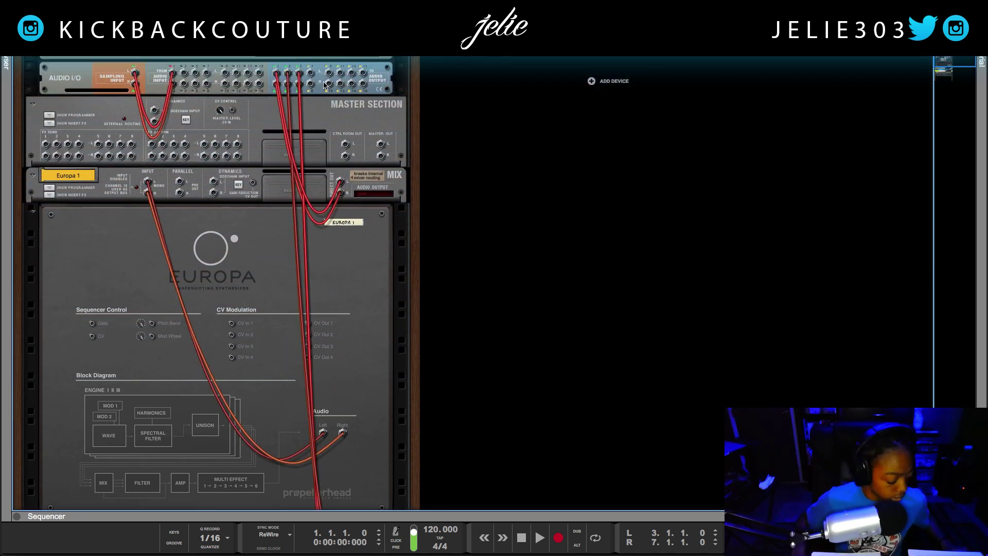
pyautogui.press('Tab')
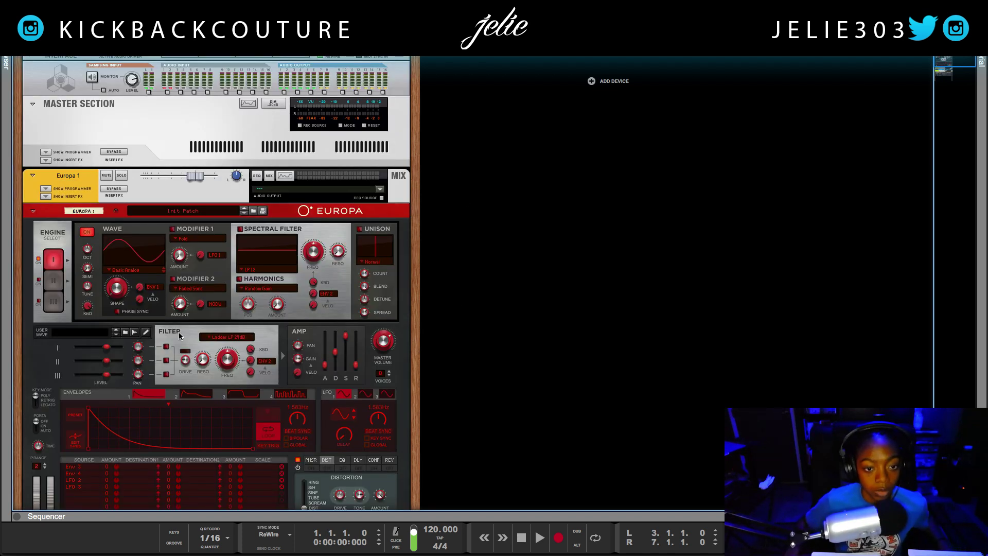
# Step: In Ableton Live, move the Ext. In 1 audio track to second position
pyautogui.moveTo(2, 325)
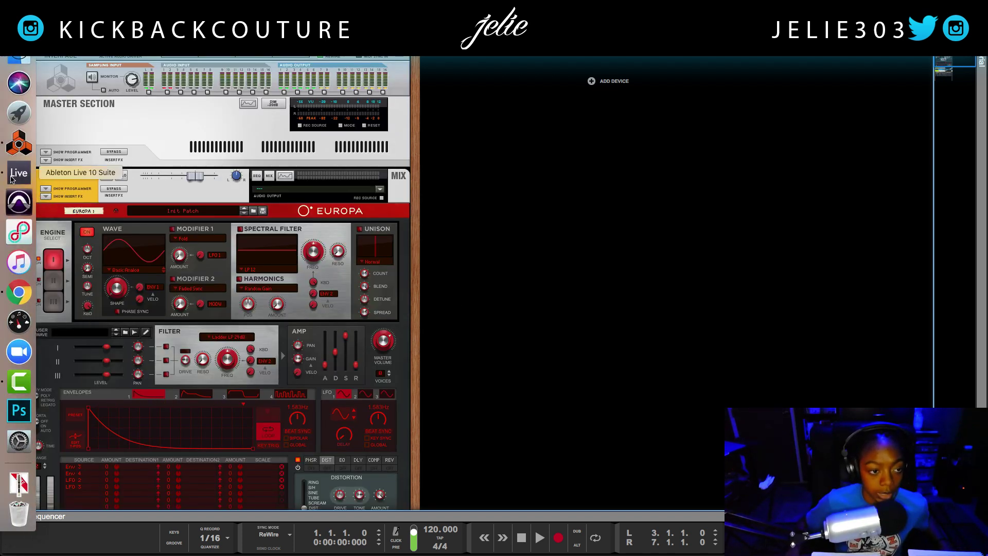
pyautogui.click(15, 175)
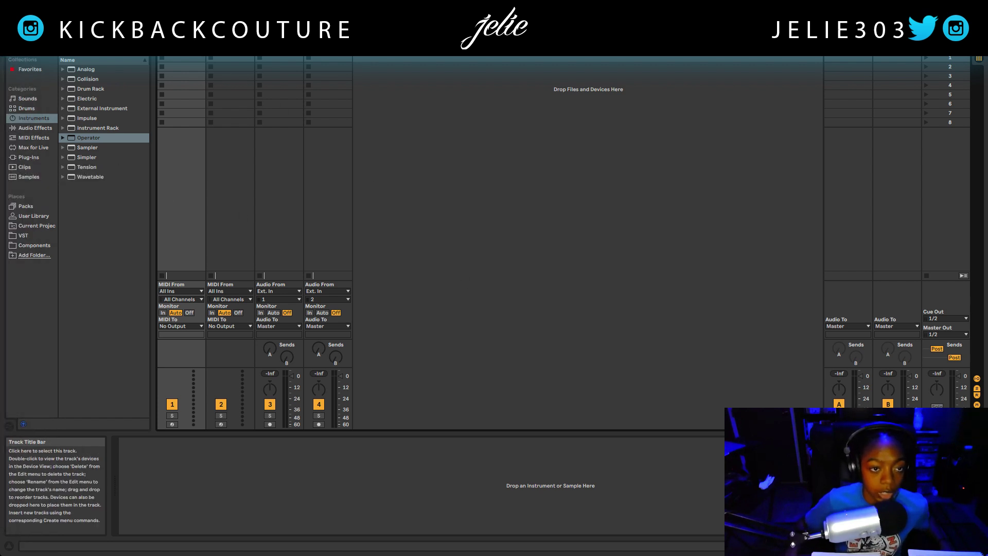
pyautogui.moveTo(278, 57); pyautogui.dragTo(232, 86)
# Step: Insert a new MIDI track and a new audio track after track 4
pyautogui.click(328, 57)
pyautogui.click(380, 51)
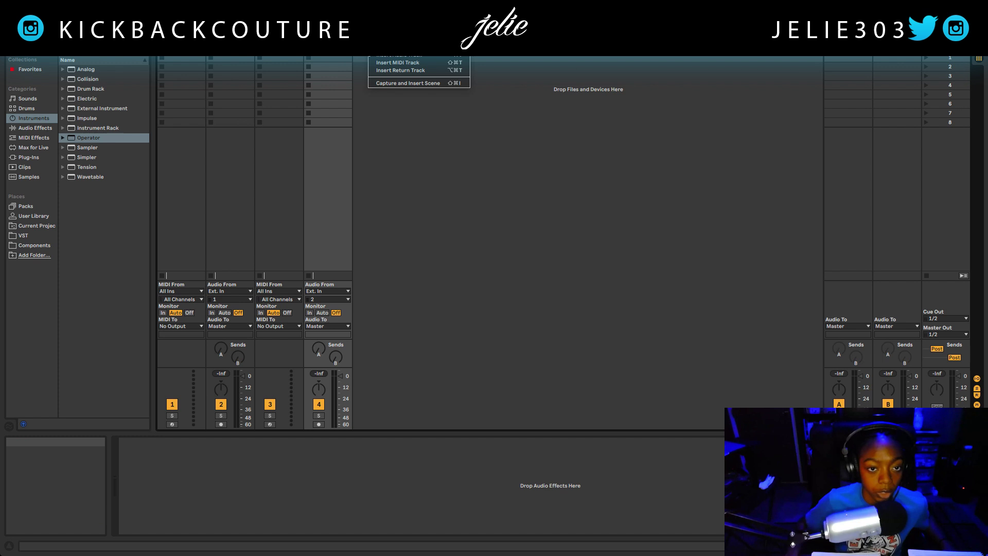
pyautogui.click(383, 63)
pyautogui.rightClick(411, 53)
pyautogui.click(418, 56)
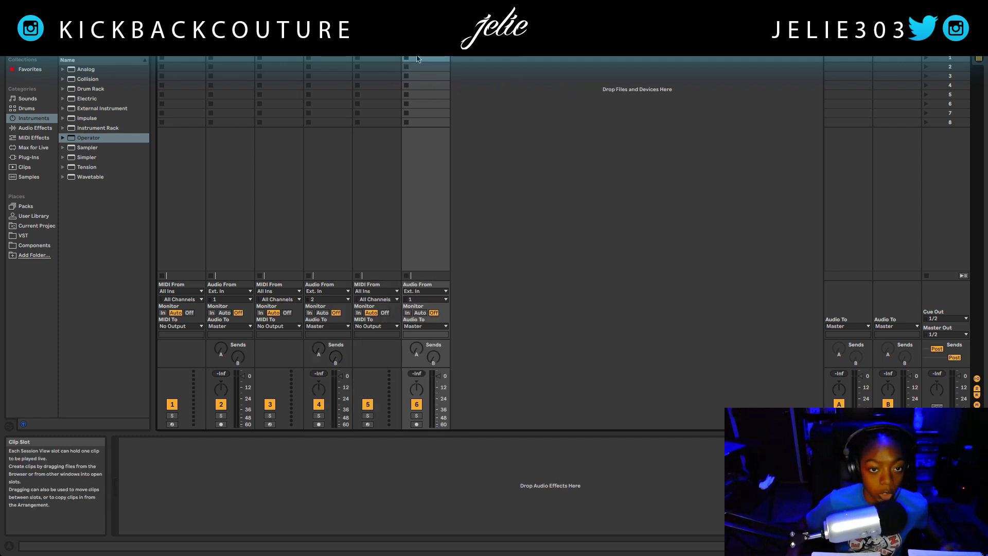
pyautogui.click(174, 59)
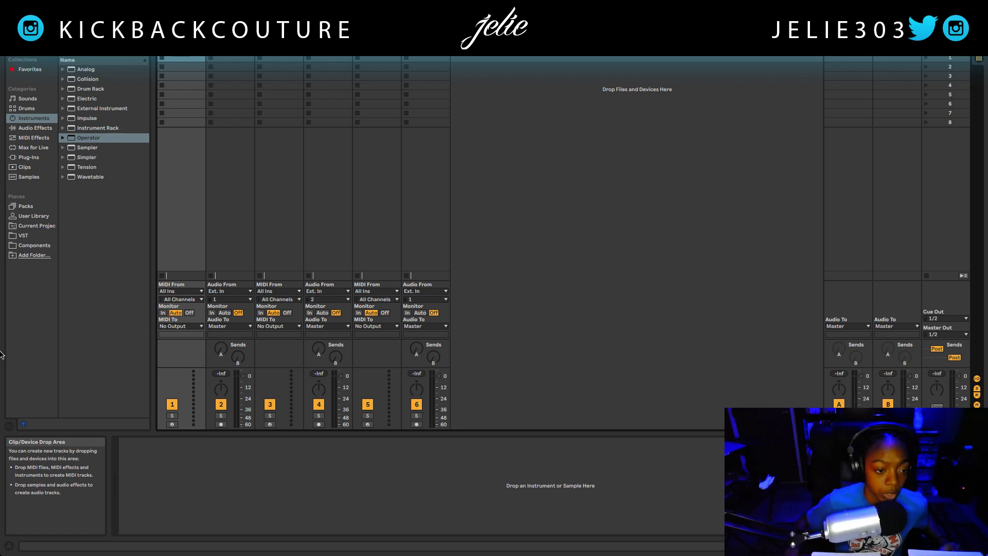
# Step: Check the Europa synth in Reason's rack, then return to Live's mixer
pyautogui.click(18, 142)
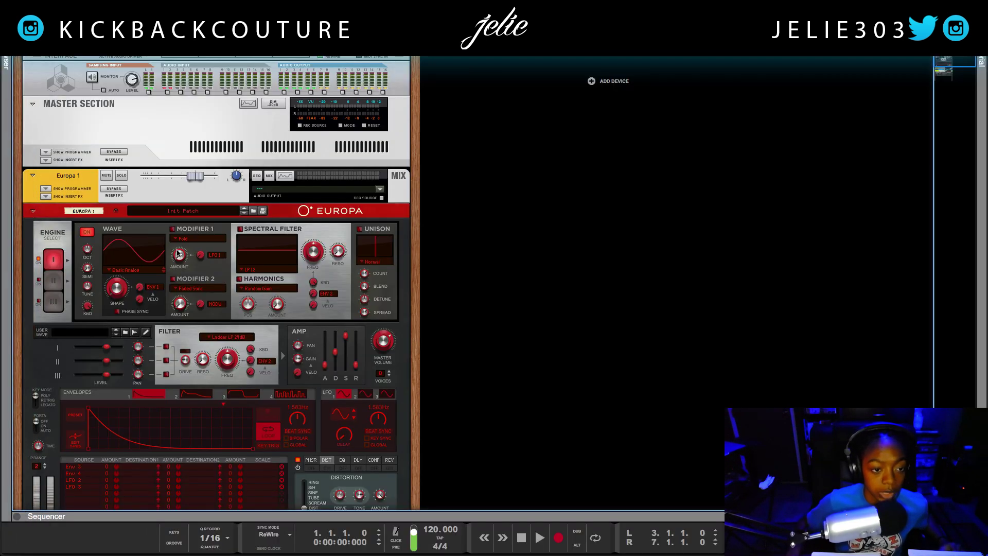
pyautogui.moveTo(1, 180)
pyautogui.click(9, 172)
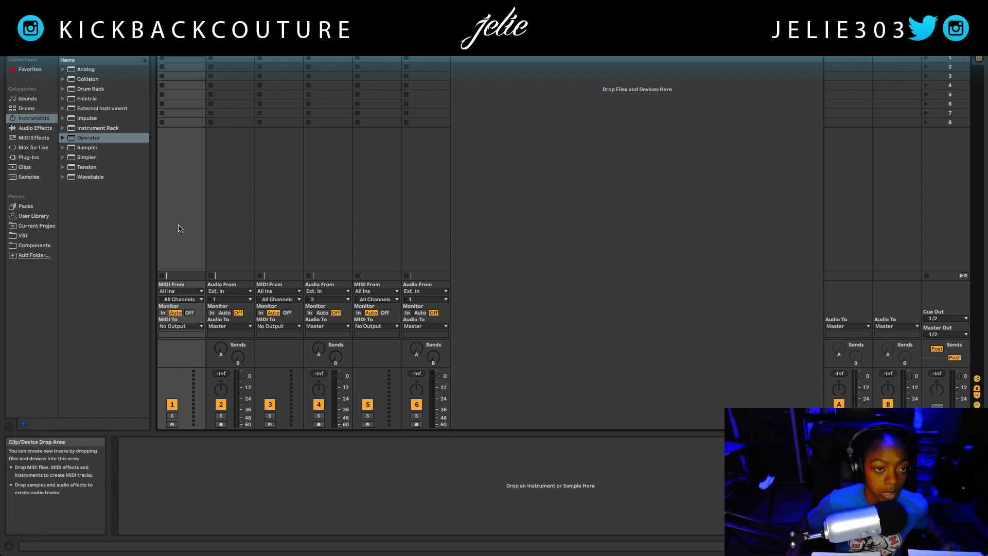
# Step: Set MIDI track 1's MIDI To to Reason with Europa 1 as the target device
pyautogui.click(230, 53)
pyautogui.click(181, 52)
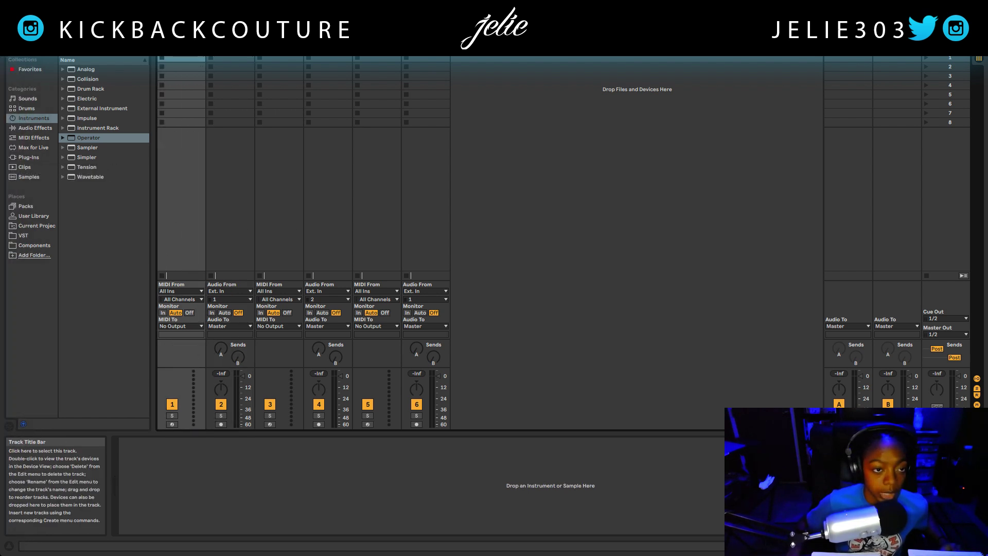
pyautogui.click(194, 327)
pyautogui.click(191, 343)
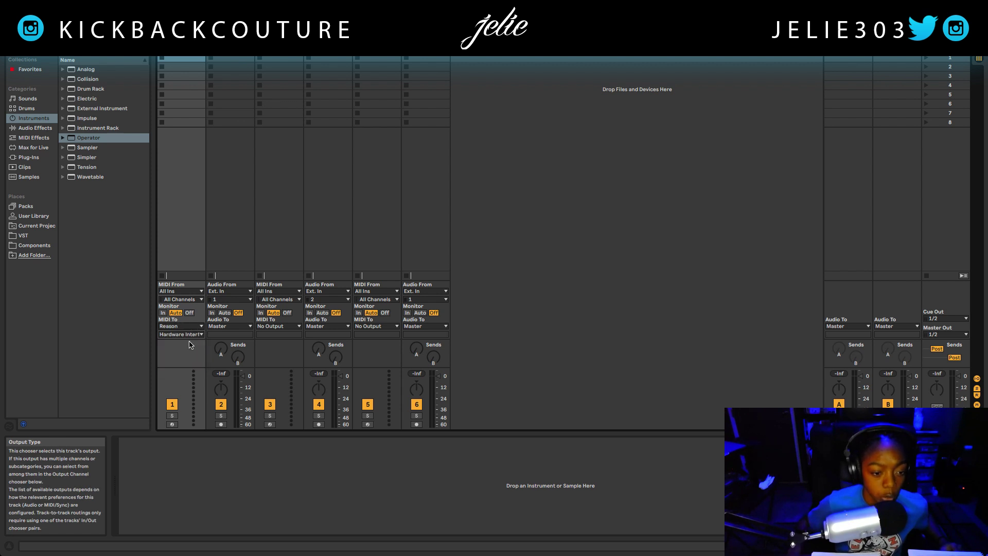
pyautogui.click(189, 335)
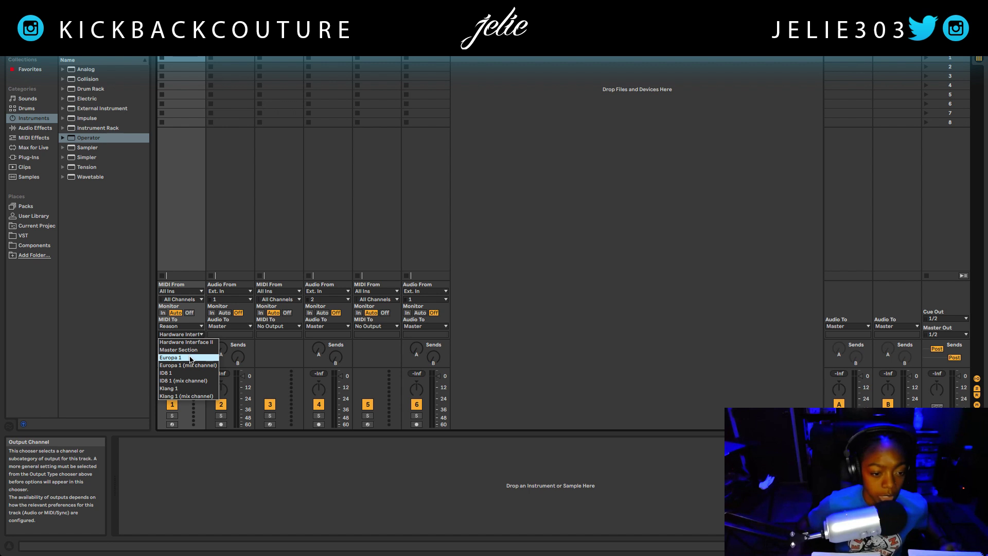
pyautogui.click(190, 358)
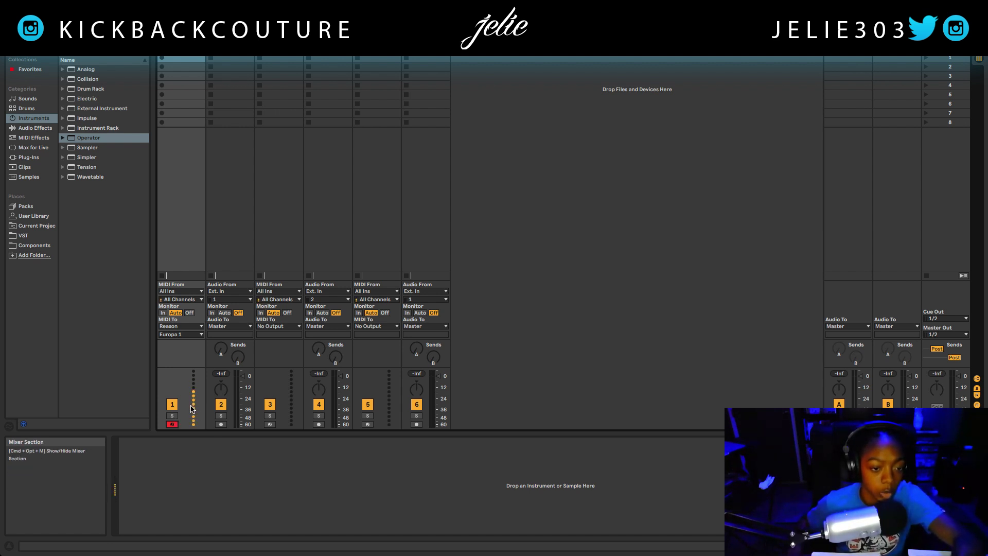
# Step: Set track 2's Audio From to Reason 1/2 Mix L/R and its monitoring to In
pyautogui.click(230, 57)
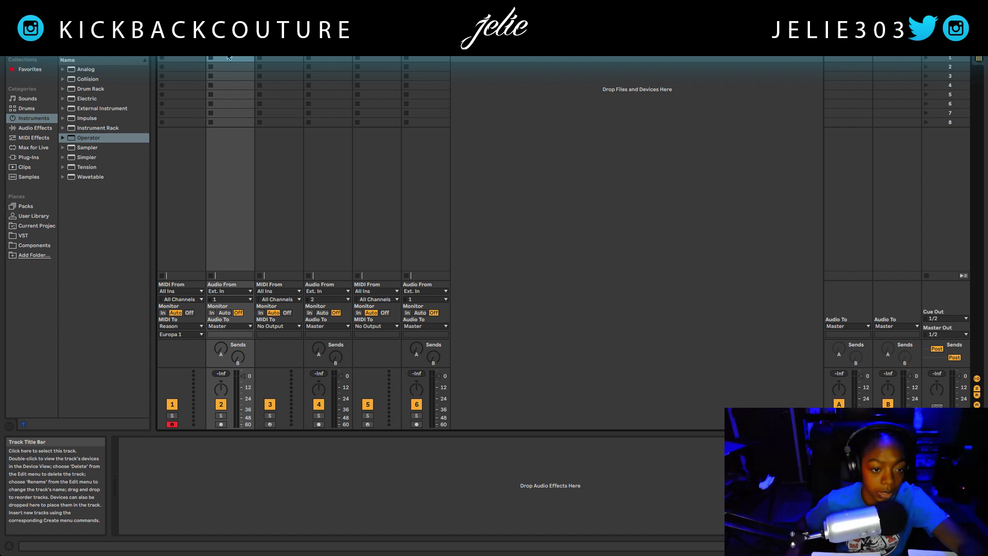
pyautogui.click(234, 291)
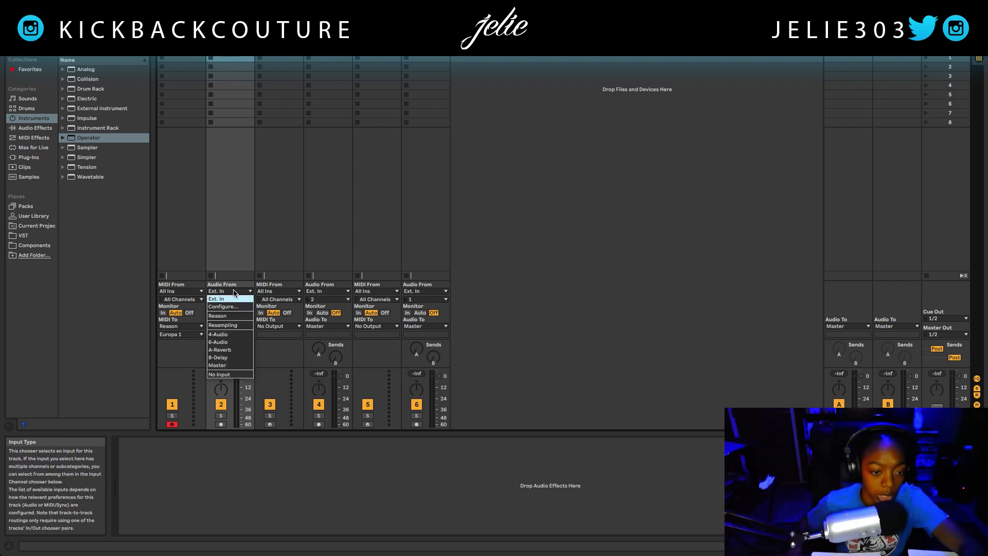
pyautogui.click(231, 315)
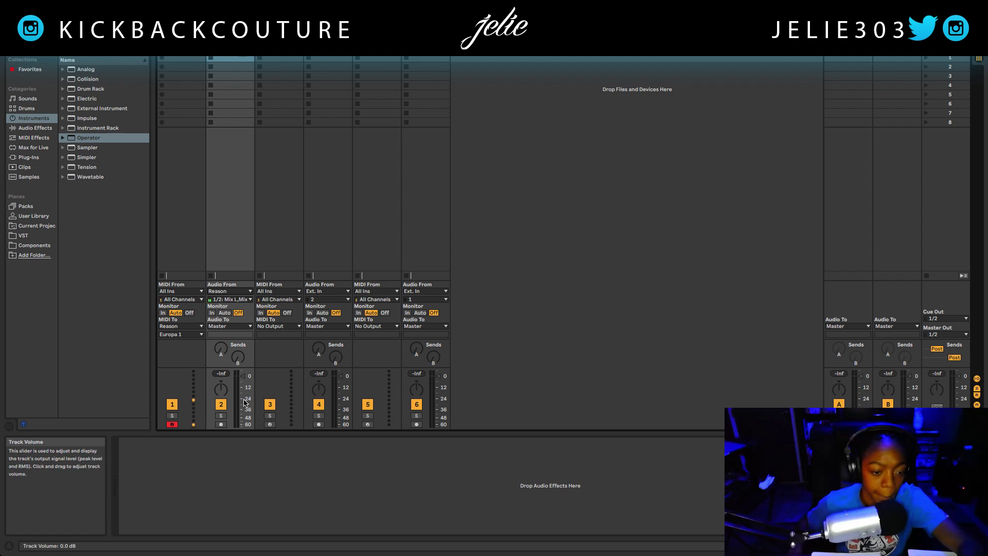
pyautogui.click(211, 312)
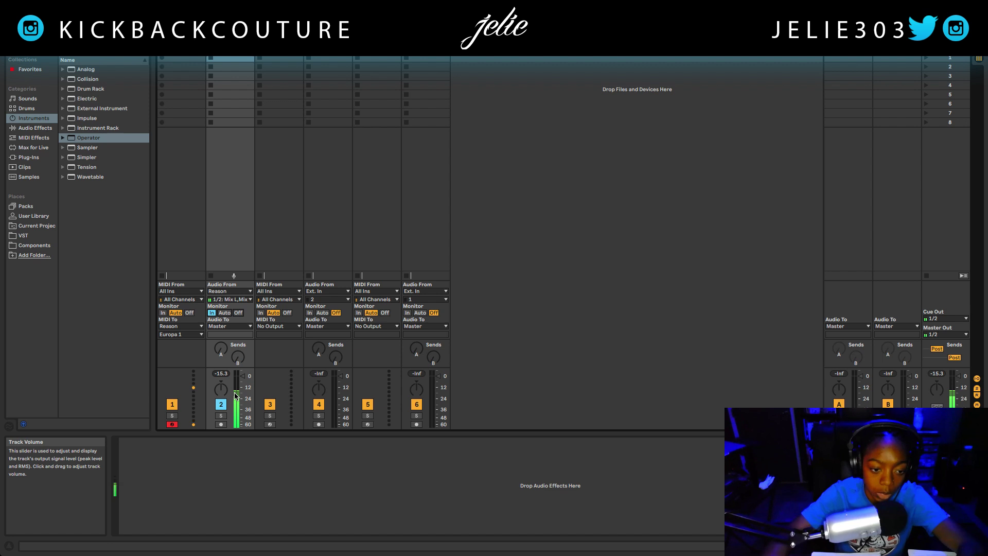
# Step: Route MIDI track 3's output to Reason's ID8 1
pyautogui.click(278, 246)
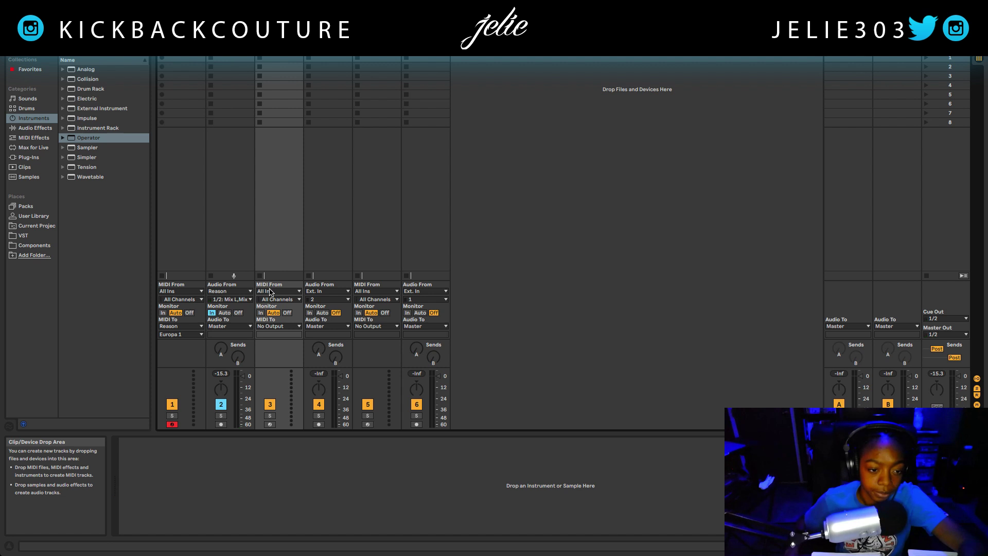
pyautogui.click(283, 326)
pyautogui.click(282, 342)
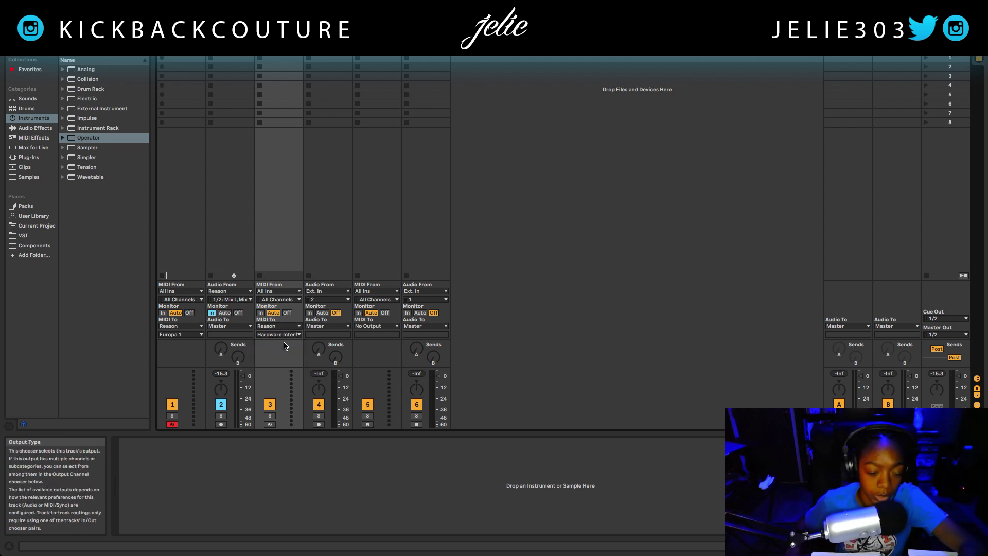
pyautogui.click(283, 334)
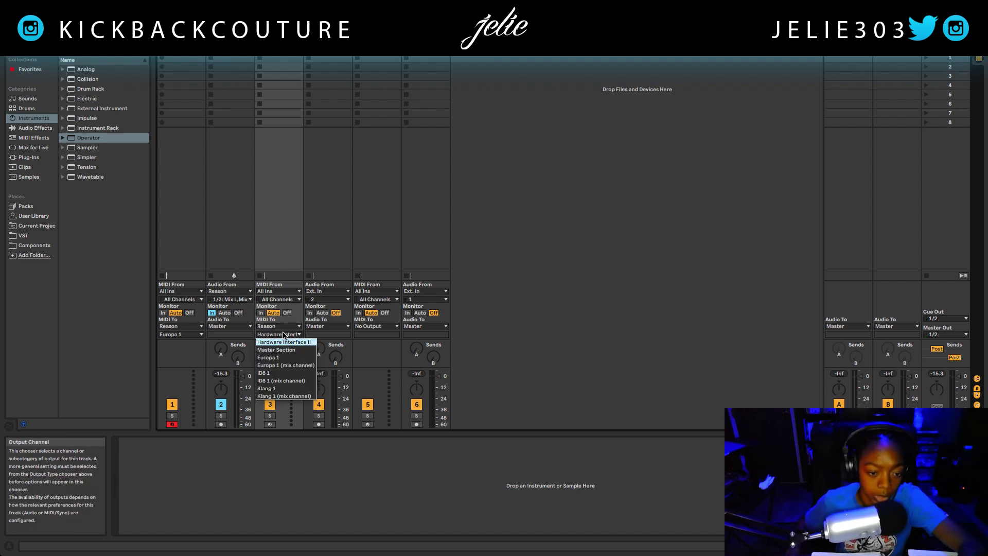
pyautogui.click(291, 373)
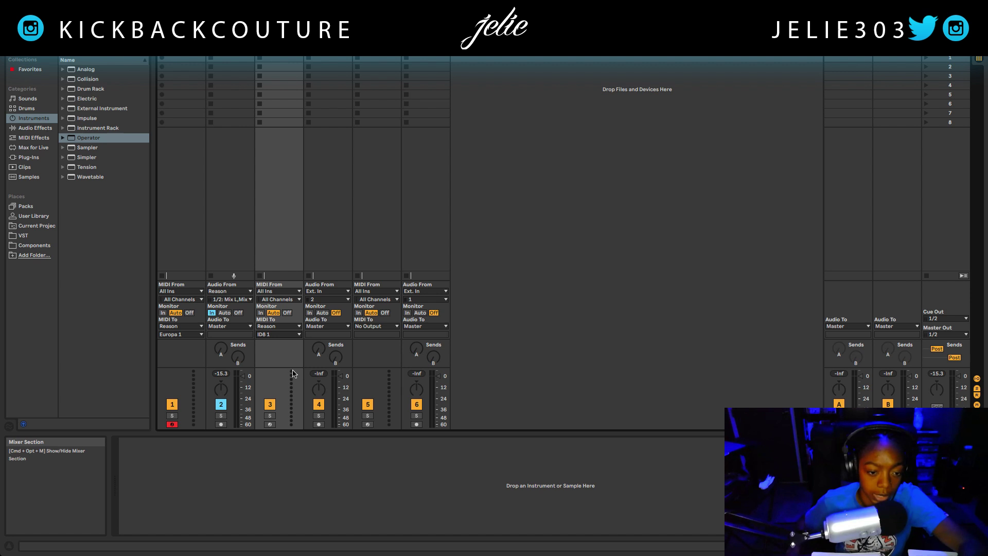
# Step: Take audio track 4's input from Reason 3/4 with Monitor In, and arm track 3
pyautogui.click(332, 292)
pyautogui.click(320, 310)
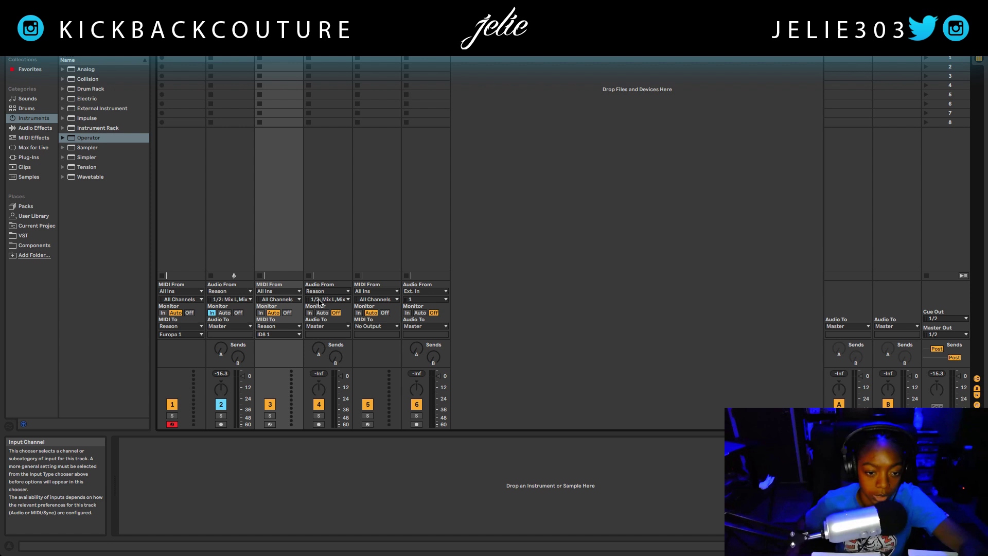
pyautogui.click(320, 302)
pyautogui.click(339, 62)
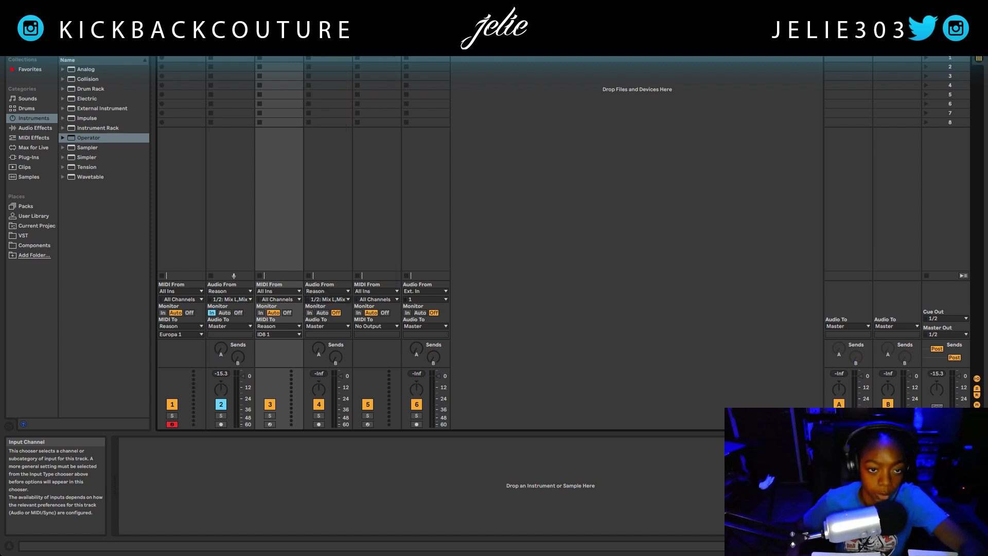
pyautogui.click(310, 313)
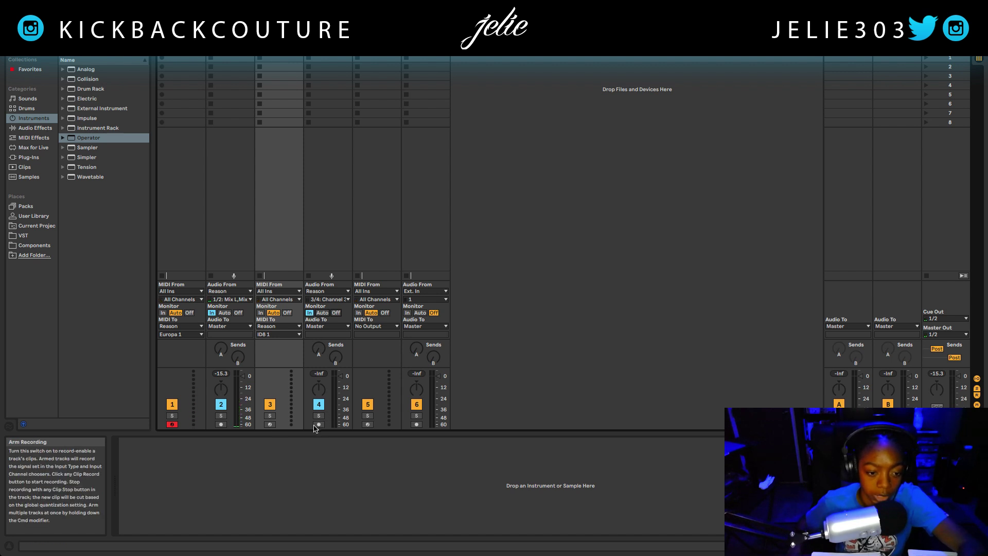
pyautogui.click(268, 425)
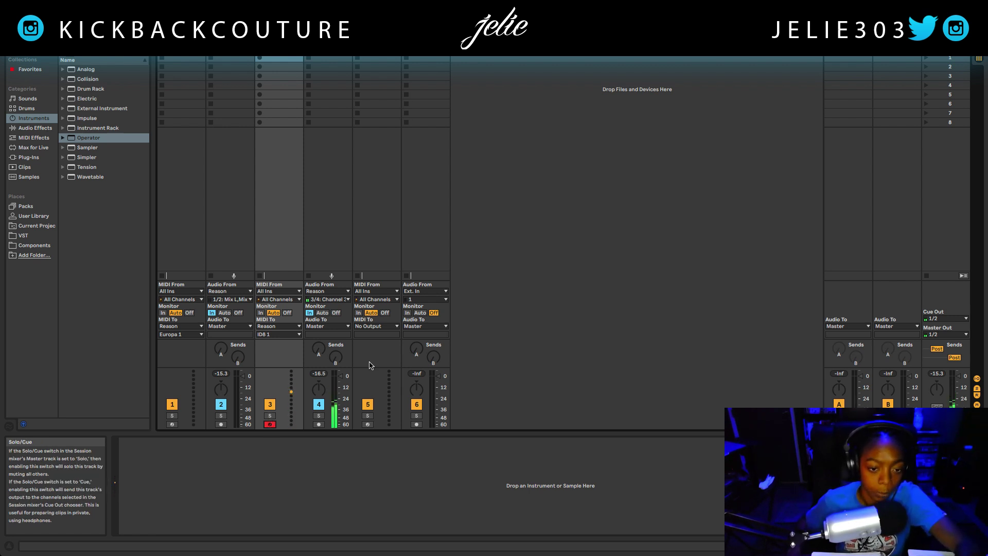
# Step: Route MIDI track 5's output to Reason's Klang 1
pyautogui.click(378, 326)
pyautogui.click(379, 343)
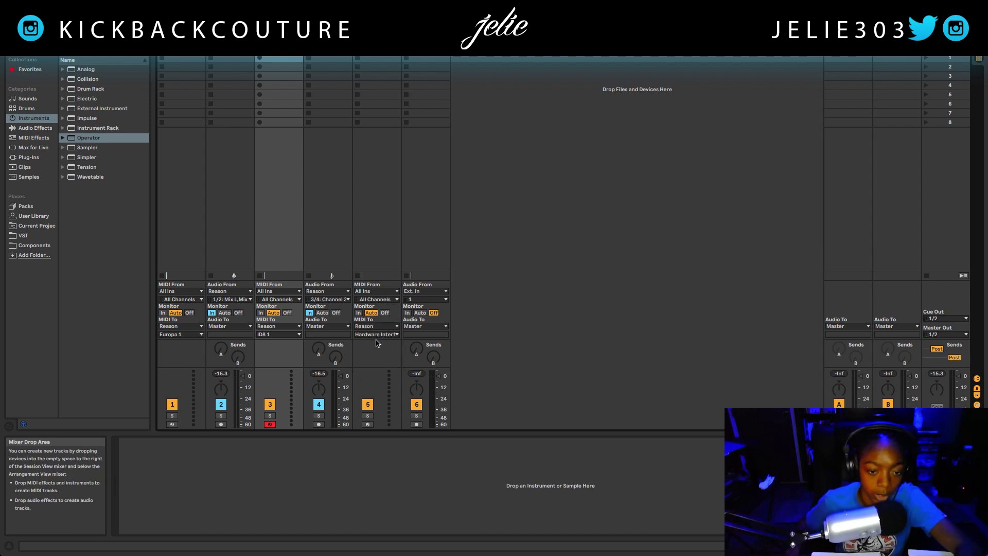
pyautogui.click(378, 335)
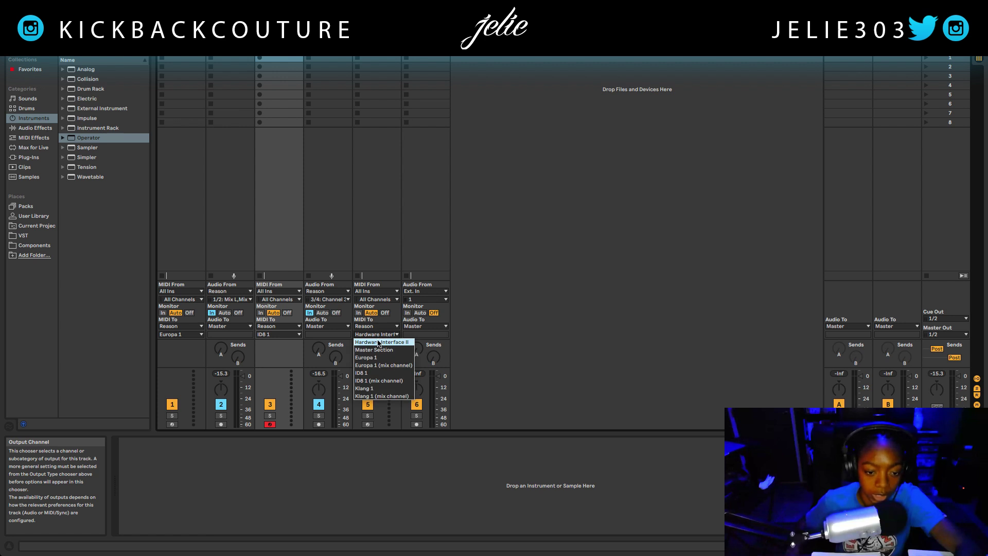
pyautogui.click(378, 388)
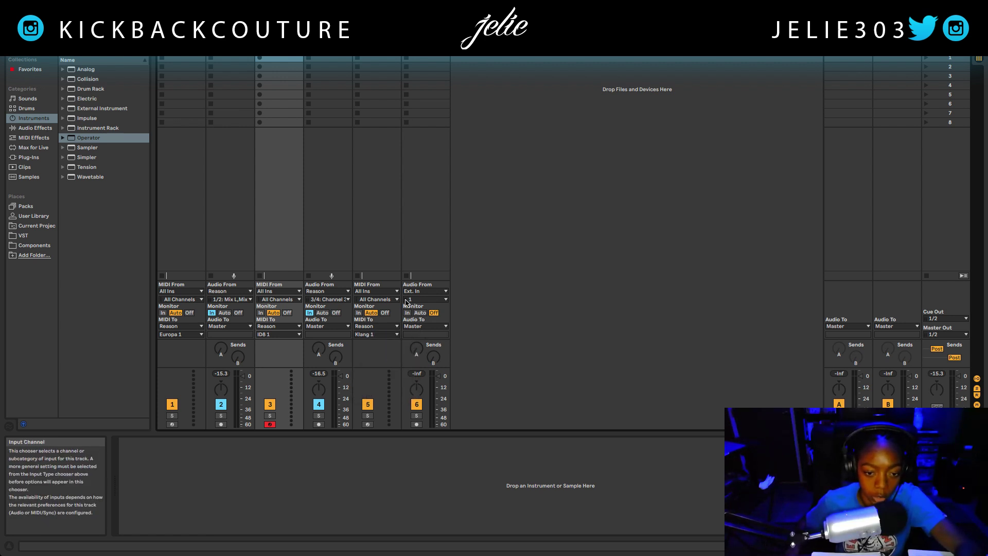
# Step: Take audio track 6's input from Reason 5/6 with Monitor In, and arm track 5
pyautogui.click(418, 291)
pyautogui.click(421, 299)
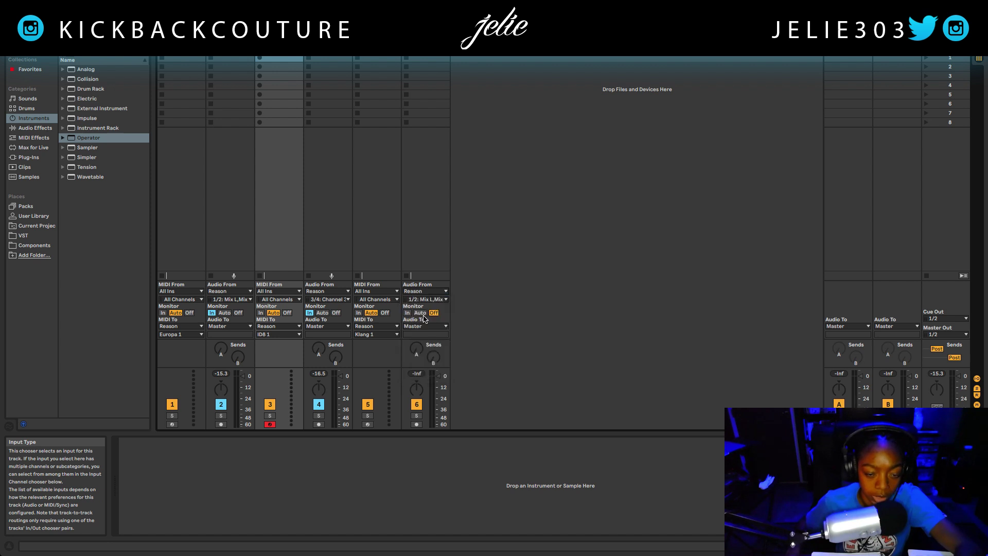
pyautogui.click(422, 299)
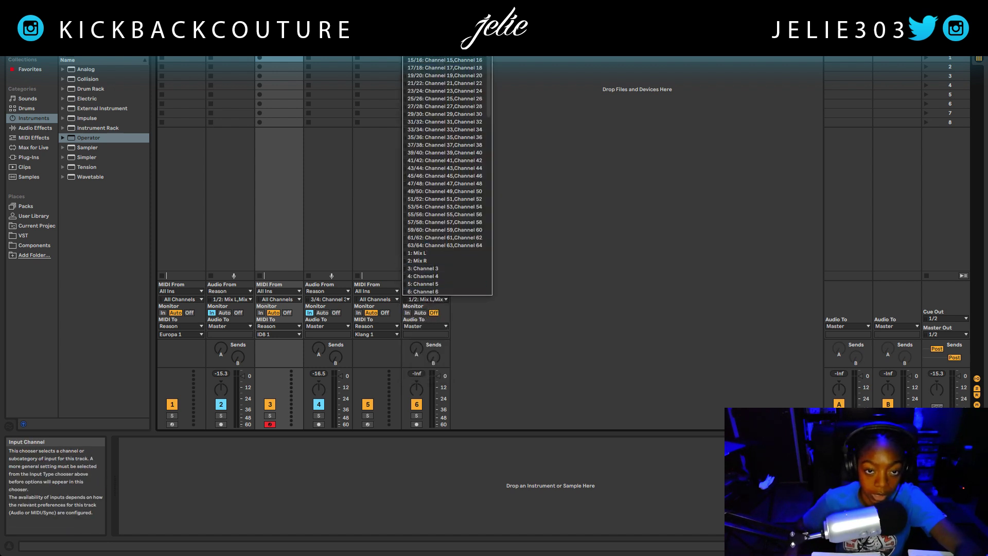
pyautogui.click(442, 21)
pyautogui.click(407, 313)
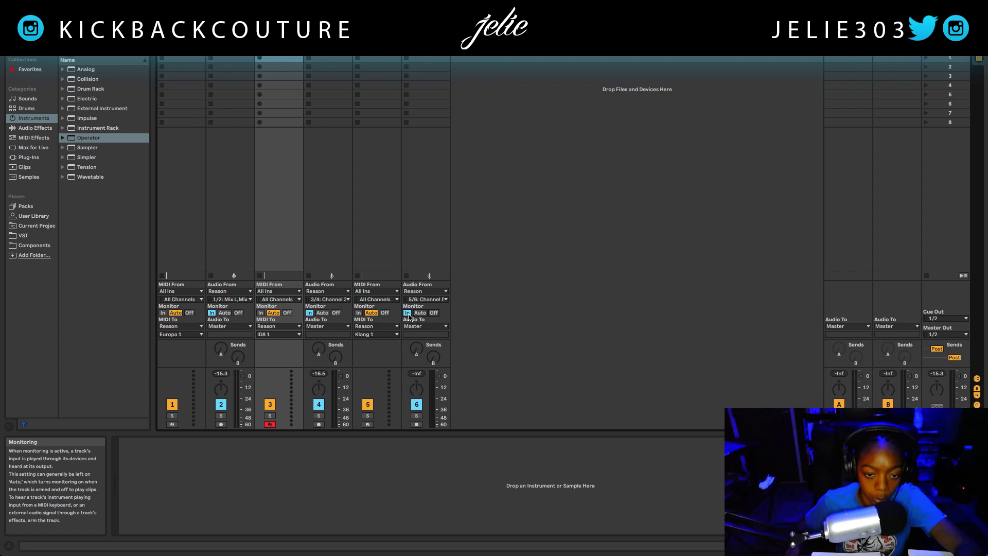
pyautogui.click(368, 424)
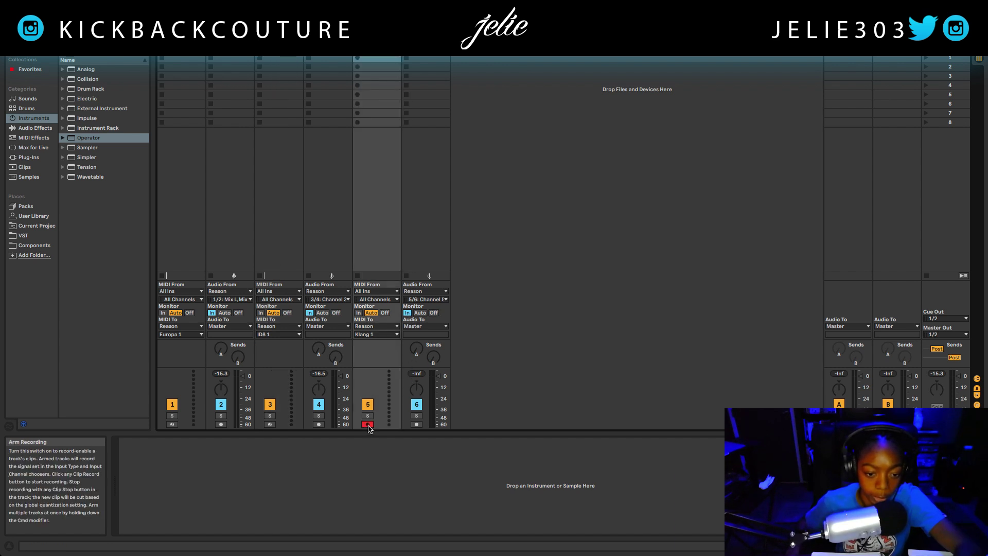